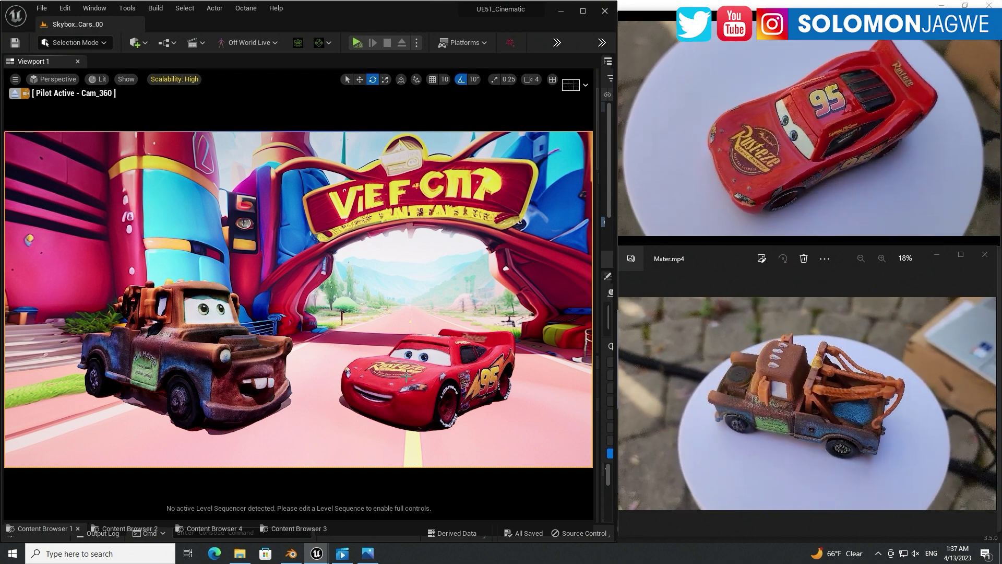
Switch to Blender and examine the tow truck scan up close, including its wheels, underside, door lettering and front.
{"action": "mouse_move", "coordinate": [812, 163]}
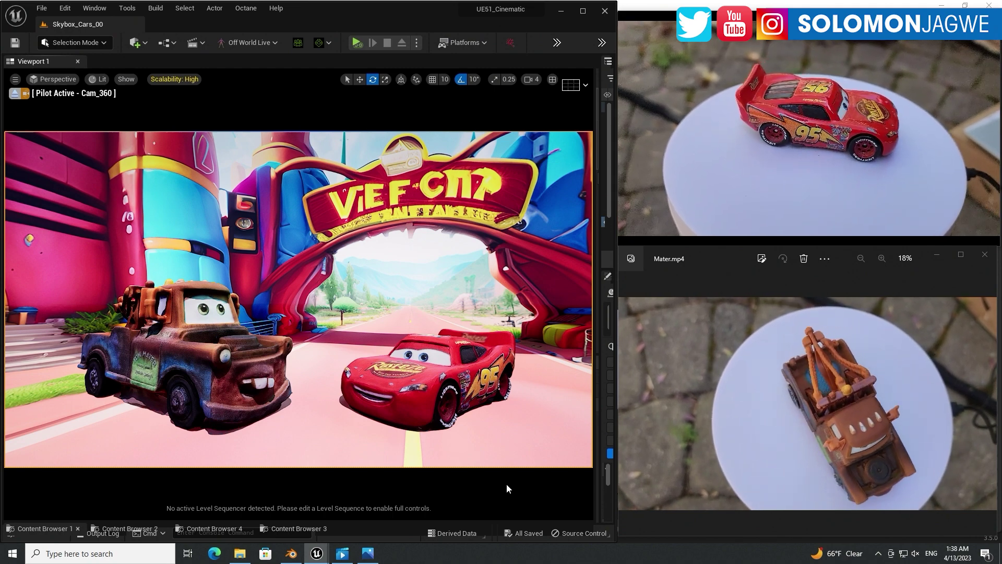
{"action": "mouse_move", "coordinate": [756, 162]}
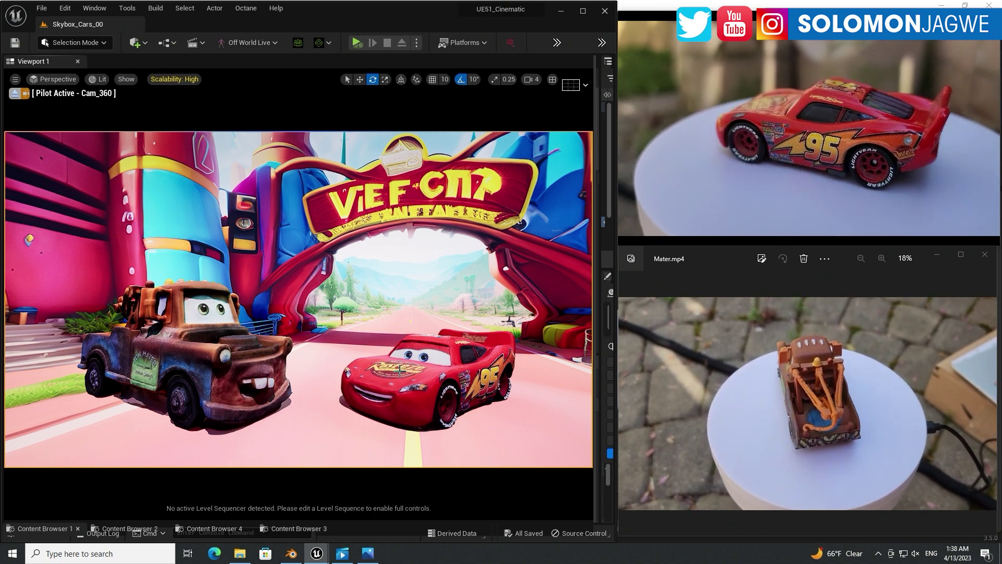
{"action": "left_click", "coordinate": [292, 554]}
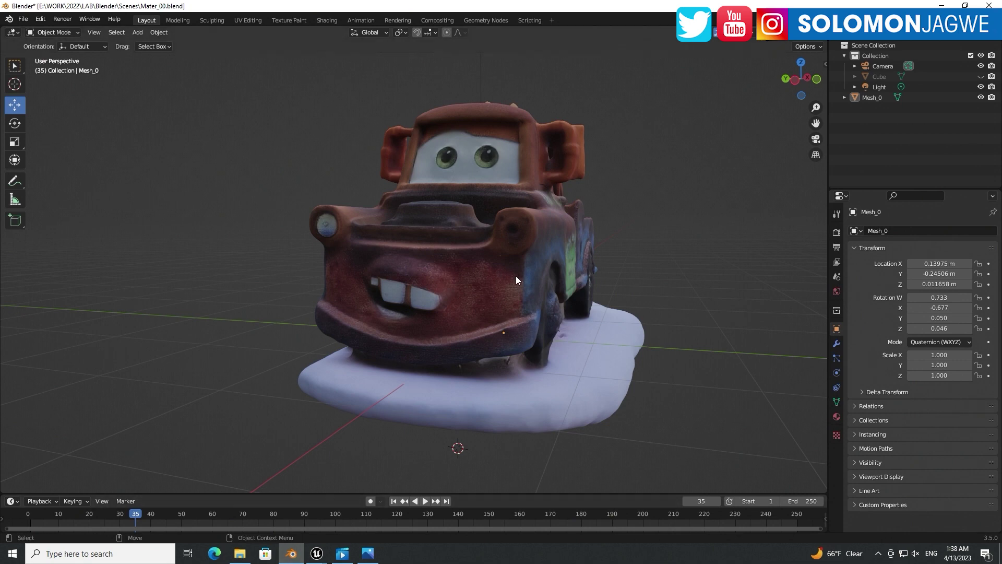
{"action": "middle_click_drag", "start_coordinate": [543, 278], "coordinate": [500, 256]}
{"action": "scroll", "coordinate": [406, 285], "scroll_direction": "up", "scroll_amount": 3}
{"action": "scroll", "coordinate": [500, 256], "scroll_direction": "up", "scroll_amount": 5}
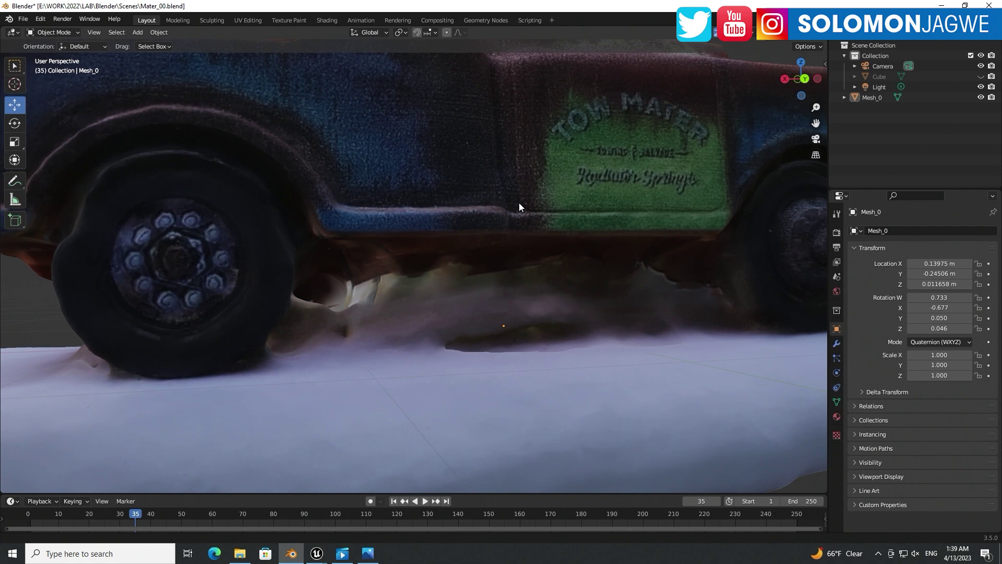
{"action": "middle_click_drag", "start_coordinate": [457, 286], "coordinate": [412, 301]}
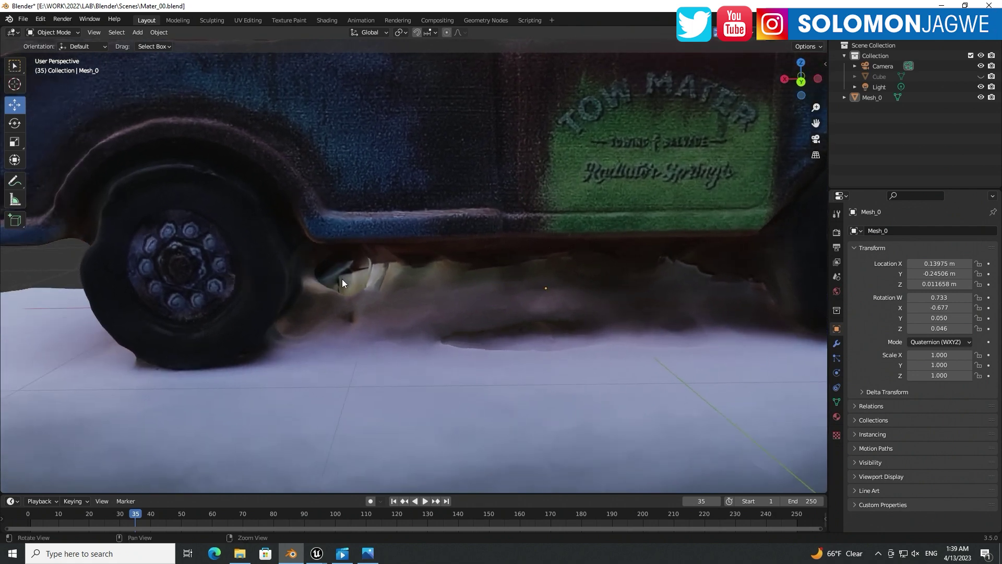
{"action": "middle_click_drag", "start_coordinate": [343, 281], "coordinate": [617, 255]}
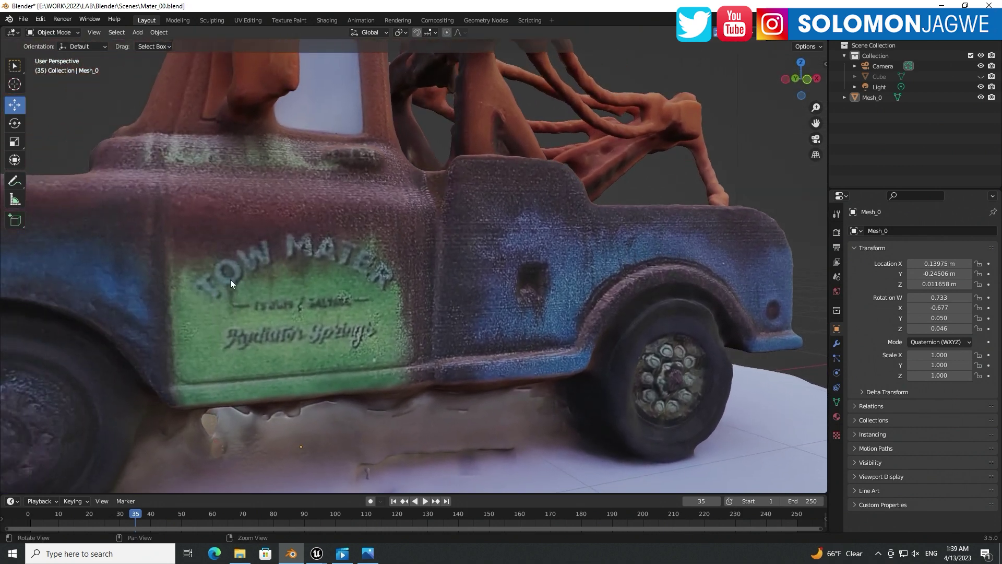
{"action": "middle_click_drag", "start_coordinate": [302, 318], "coordinate": [410, 316]}
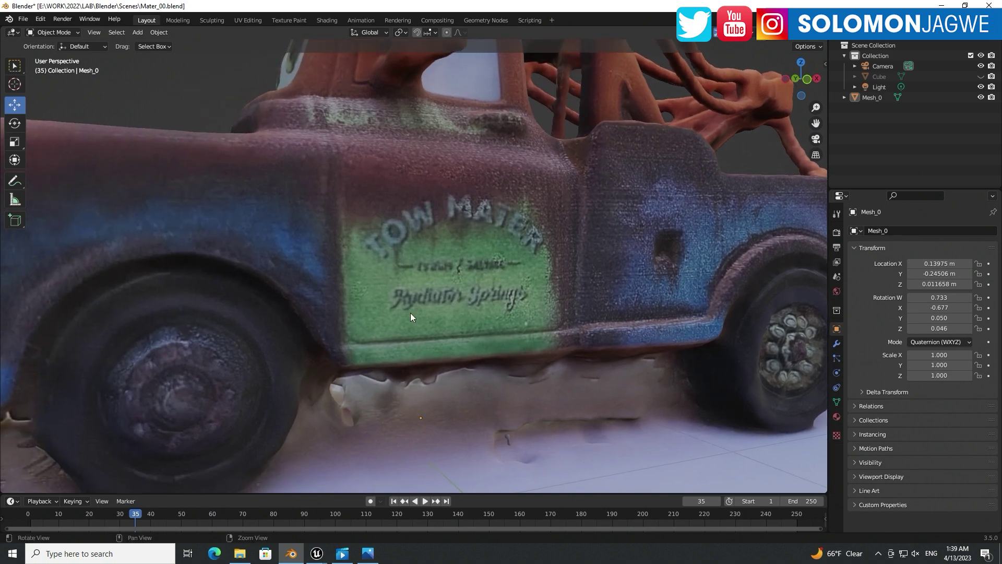
{"action": "middle_click_drag", "start_coordinate": [315, 282], "coordinate": [545, 309]}
{"action": "left_click_drag", "start_coordinate": [350, 282], "coordinate": [392, 284], "text": "alt"}
{"action": "scroll", "coordinate": [352, 284], "scroll_direction": "down", "scroll_amount": 7}
{"action": "middle_click_drag", "start_coordinate": [393, 284], "coordinate": [458, 256]}
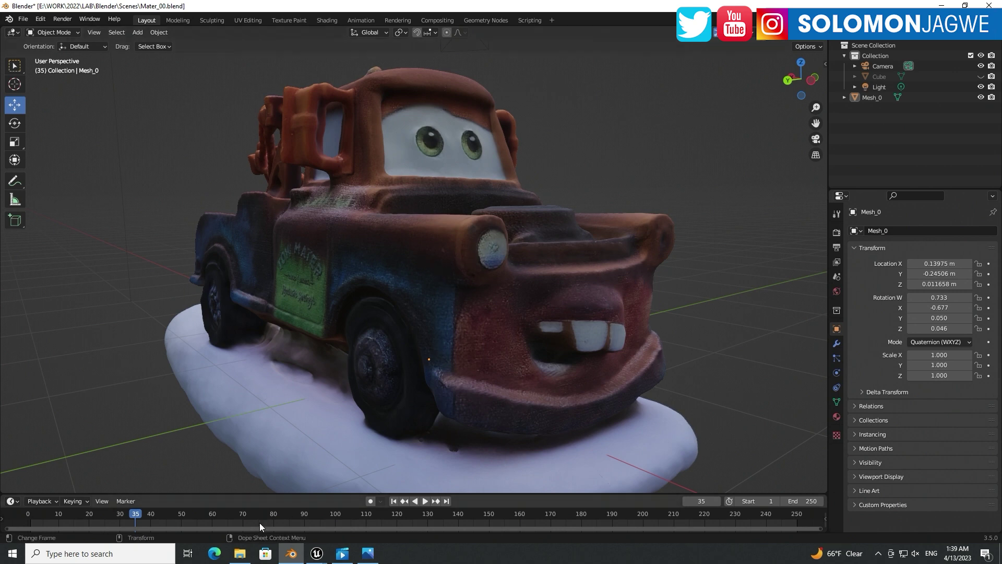
Return to the Unreal Engine scene with both turntable videos beside it and look around the surrounding skybox environment.
{"action": "mouse_move", "coordinate": [316, 557]}
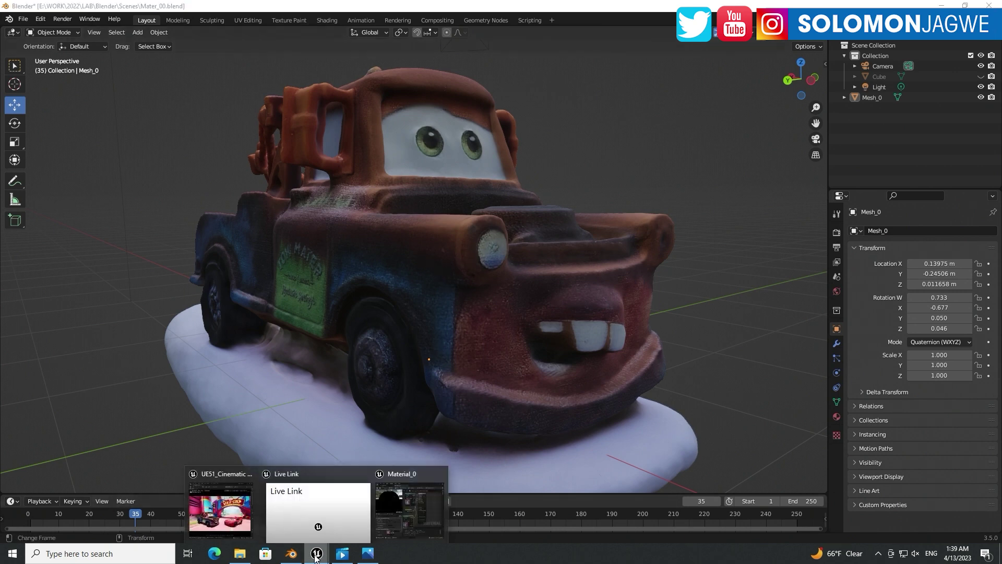
{"action": "left_click", "coordinate": [217, 482]}
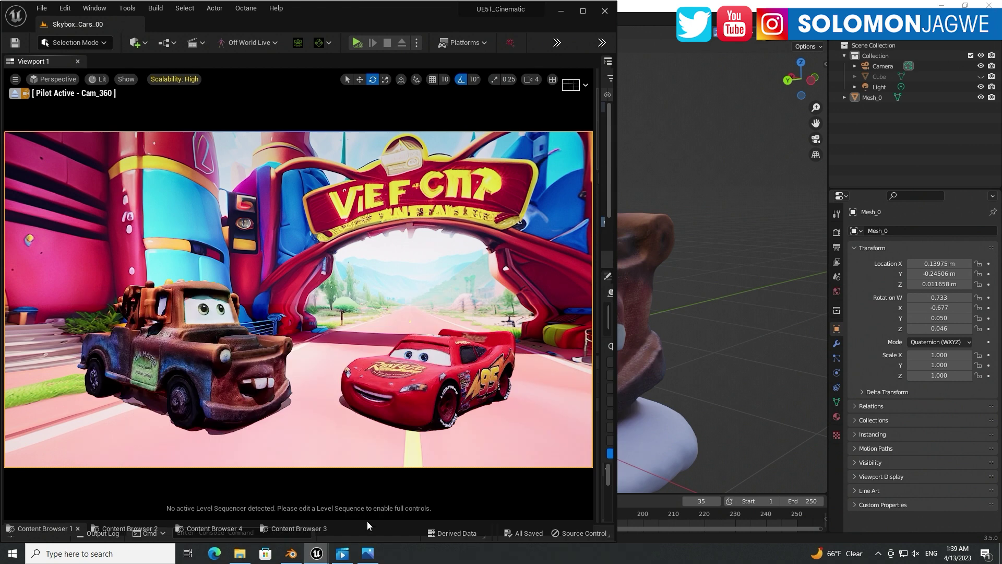
{"action": "left_click", "coordinate": [368, 556]}
{"action": "left_click", "coordinate": [344, 553]}
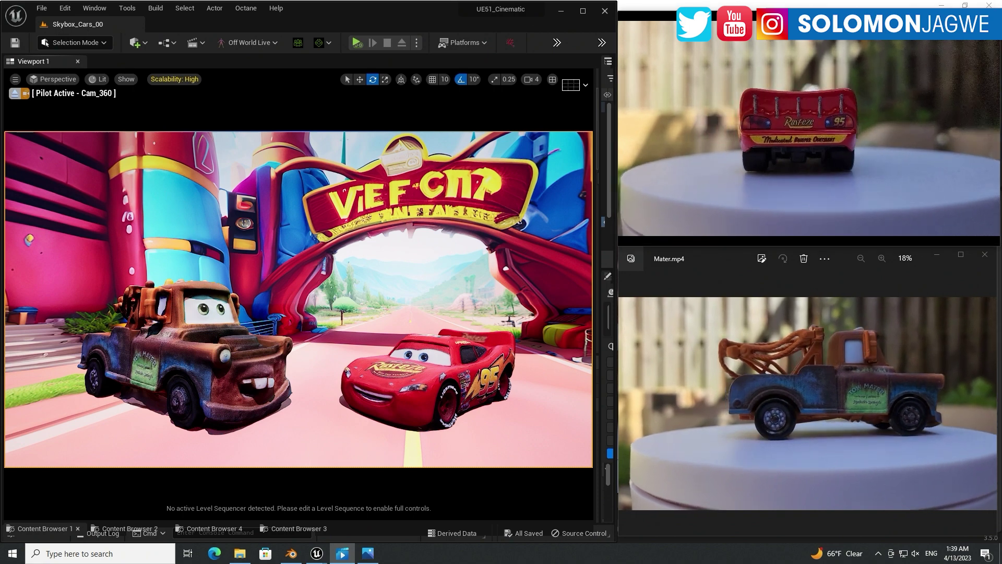
{"action": "right_click_drag", "start_coordinate": [344, 288], "coordinate": [318, 334]}
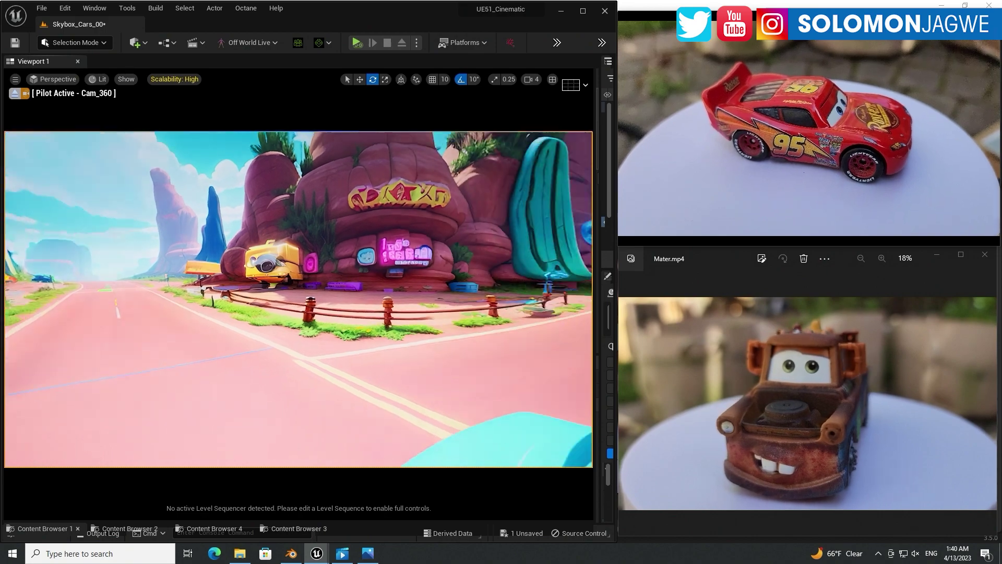
{"action": "right_click_drag", "start_coordinate": [298, 299], "coordinate": [517, 183]}
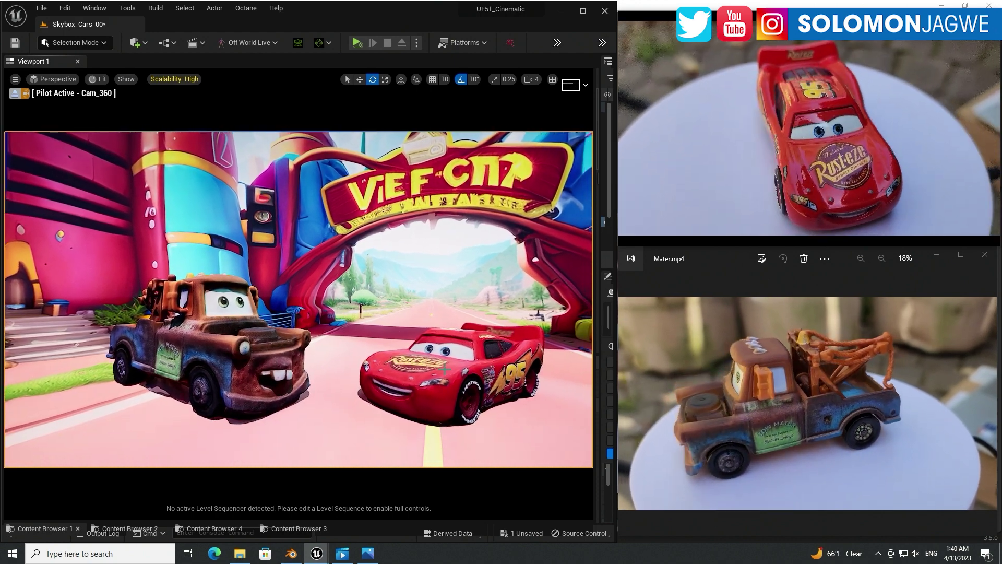
Rotate the red race car on the road so its front faces more toward the camera.
{"action": "left_click", "coordinate": [444, 369]}
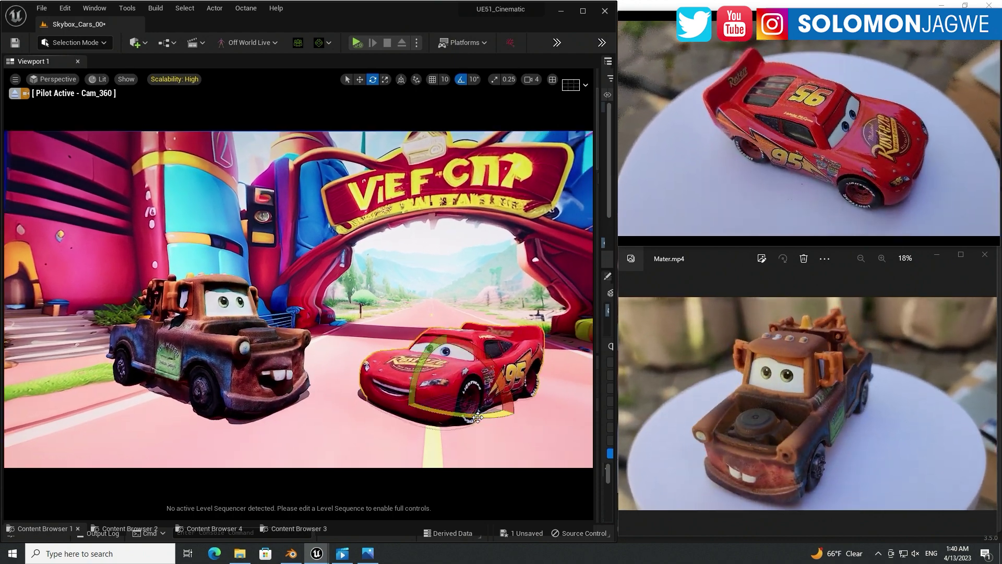
{"action": "mouse_move", "coordinate": [477, 417]}
{"action": "left_mouse_down"}
{"action": "mouse_move", "coordinate": [538, 412]}
{"action": "mouse_move", "coordinate": [459, 417]}
{"action": "left_mouse_up"}
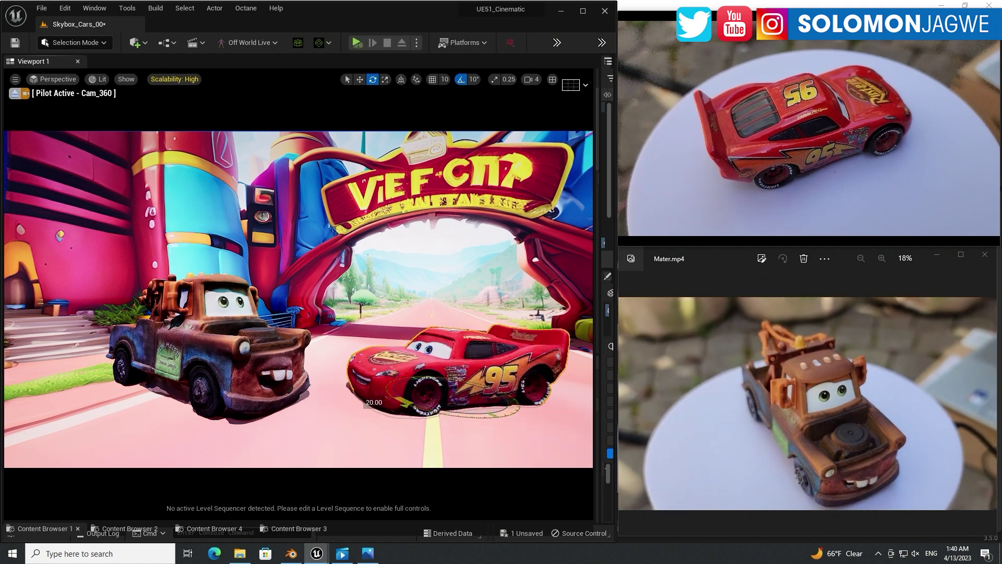
{"action": "left_click_drag", "start_coordinate": [396, 410], "coordinate": [149, 382]}
Rotate the tow truck to show more of its side while facing the red car, and clear the selection.
{"action": "left_click", "coordinate": [263, 399]}
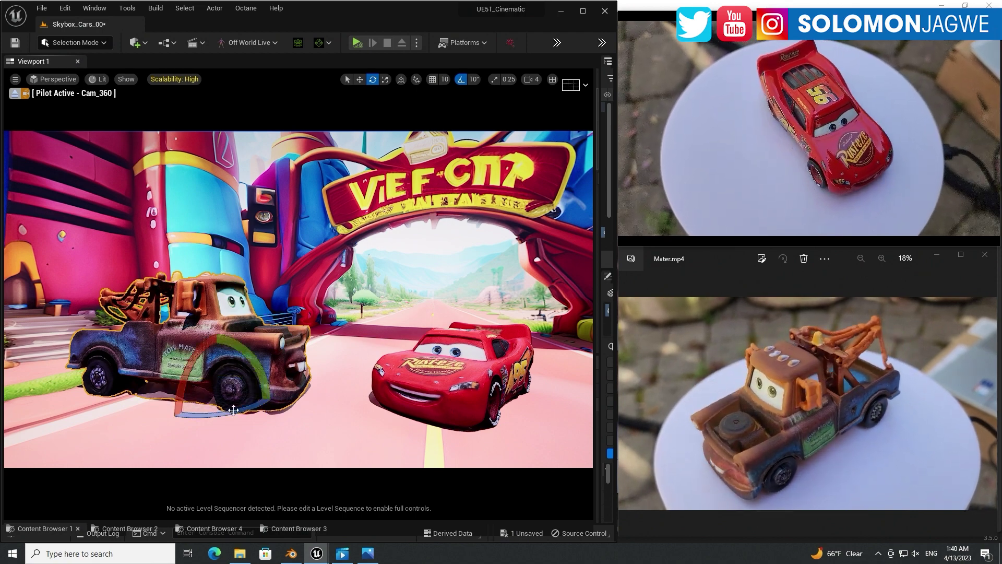
{"action": "left_click_drag", "start_coordinate": [233, 410], "coordinate": [173, 392]}
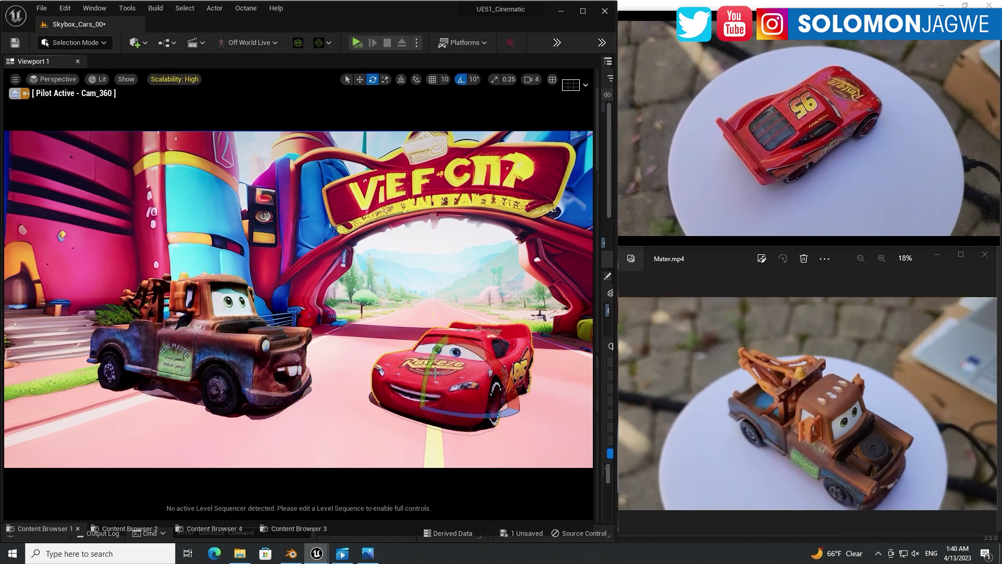
{"action": "left_click", "coordinate": [392, 282]}
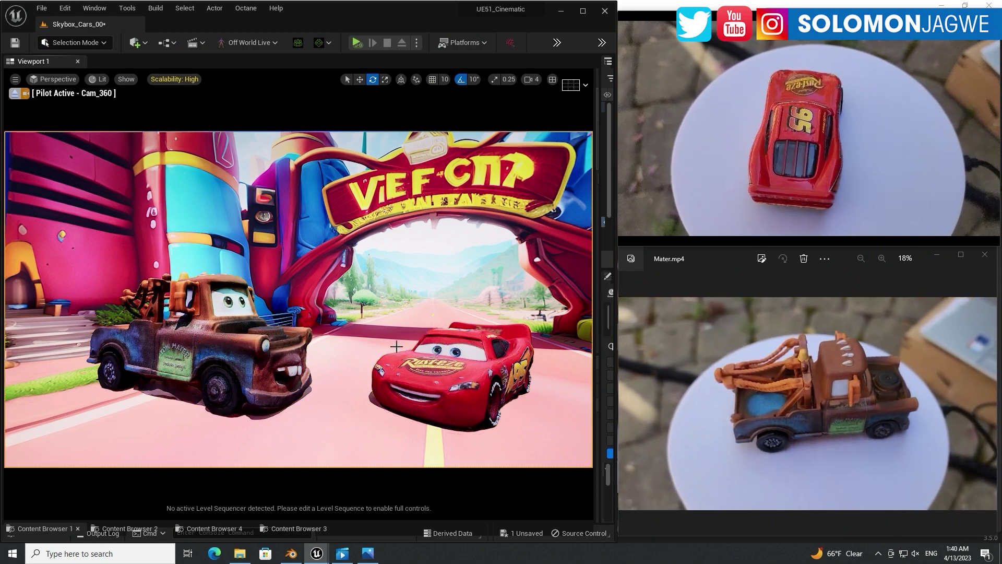
Examine how the two cars sit on the road in front of the arch from several camera angles.
{"action": "right_click_drag", "start_coordinate": [407, 305], "coordinate": [443, 334]}
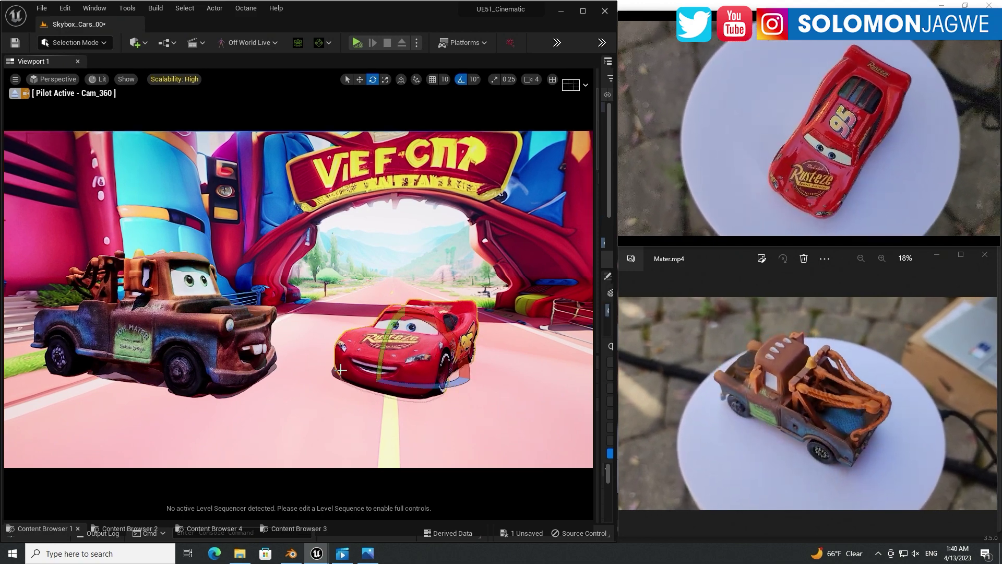
{"action": "right_click_drag", "start_coordinate": [443, 334], "coordinate": [404, 349]}
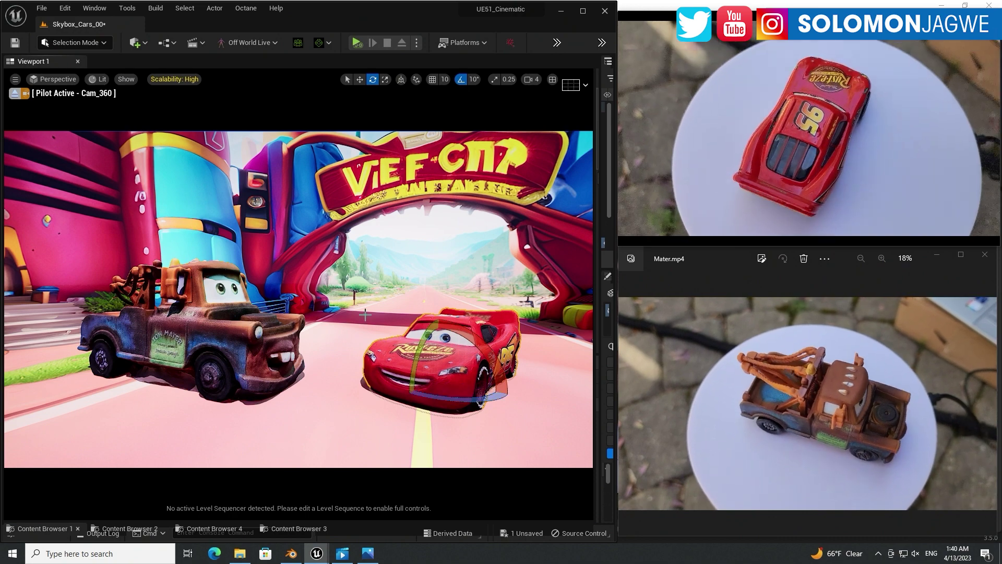
{"action": "left_click", "coordinate": [490, 291]}
{"action": "right_click_drag", "start_coordinate": [490, 290], "coordinate": [543, 298]}
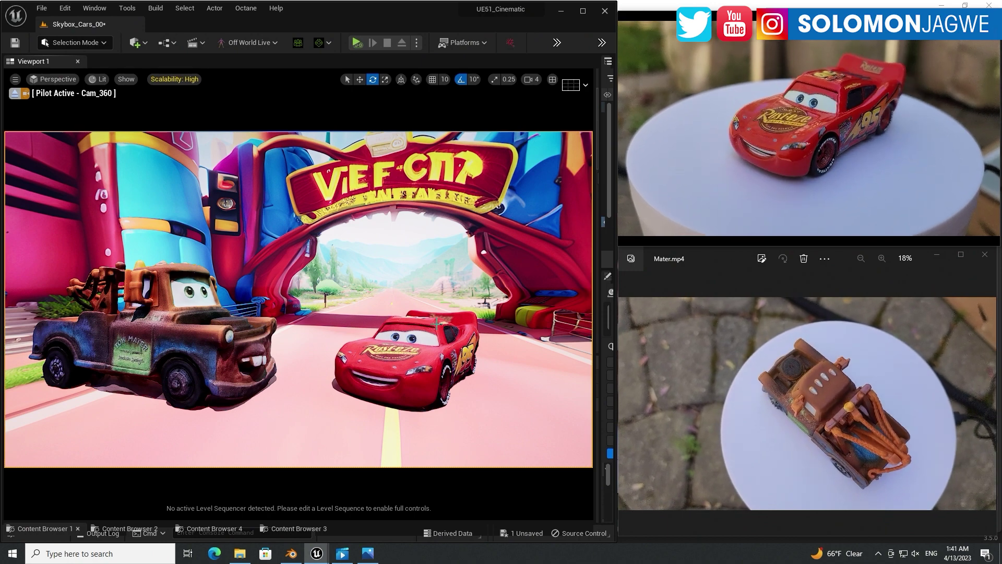
{"action": "mouse_move", "coordinate": [810, 153]}
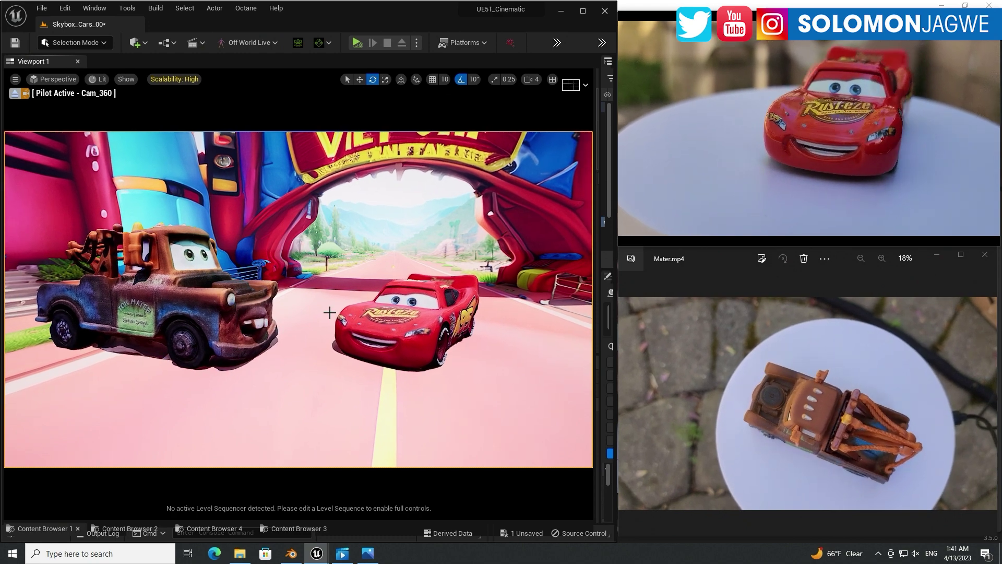
{"action": "left_click", "coordinate": [434, 325]}
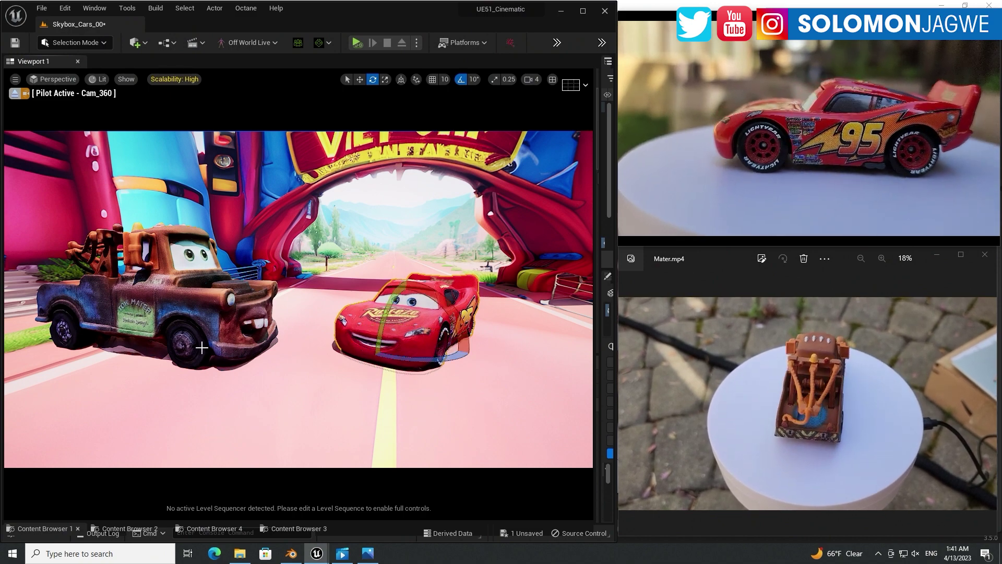
{"action": "mouse_move", "coordinate": [347, 353]}
{"action": "right_mouse_down"}
{"action": "mouse_move", "coordinate": [325, 293]}
{"action": "mouse_move", "coordinate": [174, 299]}
{"action": "mouse_move", "coordinate": [230, 295]}
{"action": "mouse_move", "coordinate": [382, 337]}
{"action": "mouse_move", "coordinate": [348, 332]}
{"action": "mouse_move", "coordinate": [351, 355]}
{"action": "mouse_move", "coordinate": [360, 355]}
{"action": "mouse_move", "coordinate": [333, 355]}
{"action": "mouse_move", "coordinate": [348, 355]}
{"action": "right_mouse_up"}
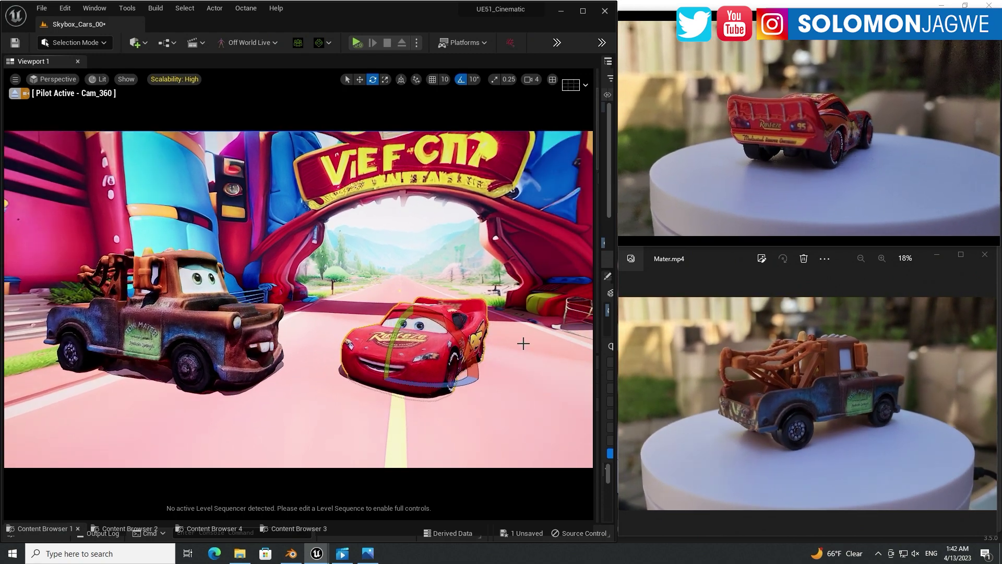
{"action": "mouse_move", "coordinate": [524, 343]}
{"action": "right_mouse_down"}
{"action": "mouse_move", "coordinate": [535, 340]}
{"action": "mouse_move", "coordinate": [517, 328]}
{"action": "right_mouse_up"}
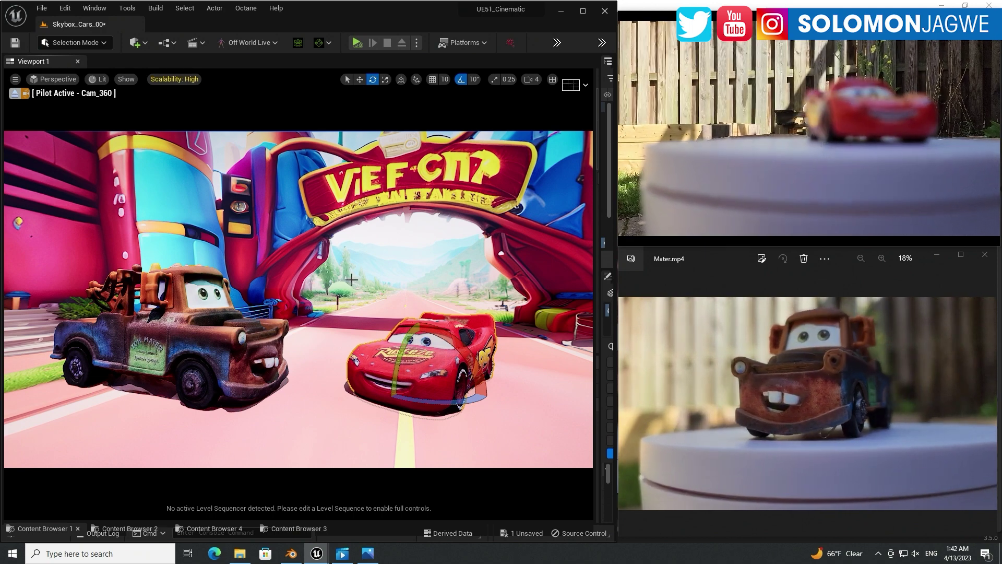
{"action": "right_click_drag", "start_coordinate": [352, 279], "coordinate": [380, 280]}
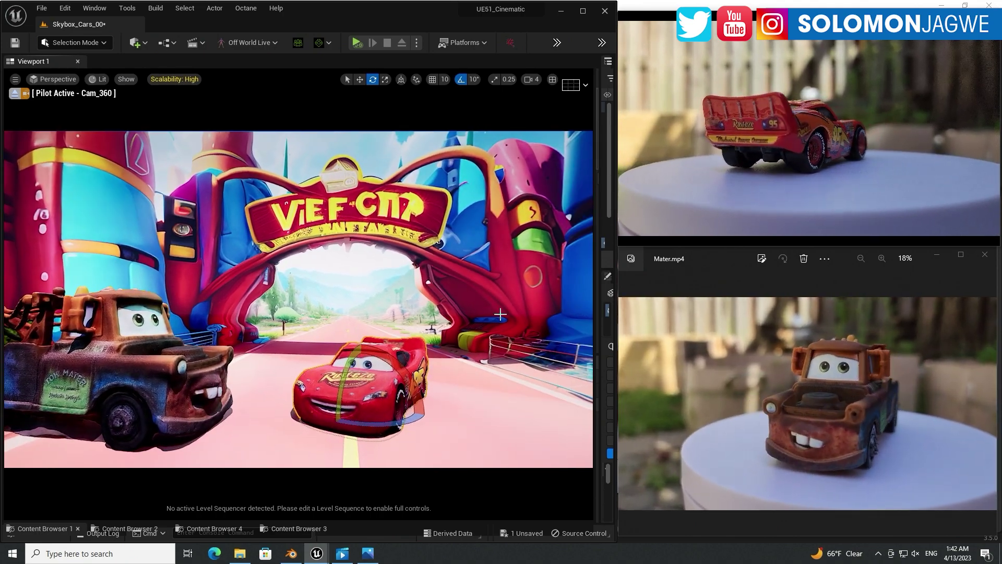
{"action": "right_click_drag", "start_coordinate": [500, 314], "coordinate": [587, 318]}
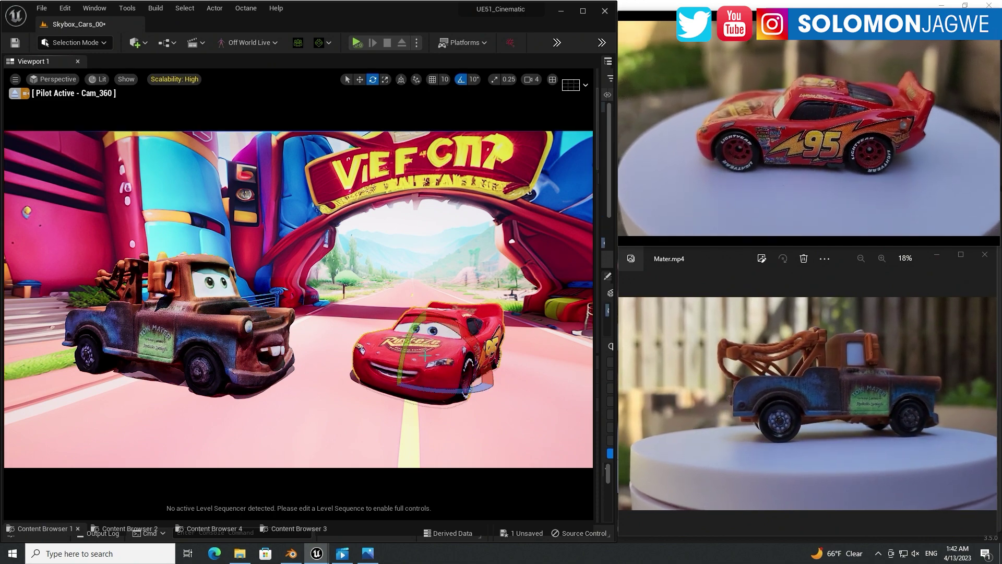
Move the red car slightly farther back along the road and shift the tow truck closer to it.
{"action": "left_click_drag", "start_coordinate": [410, 379], "coordinate": [460, 356]}
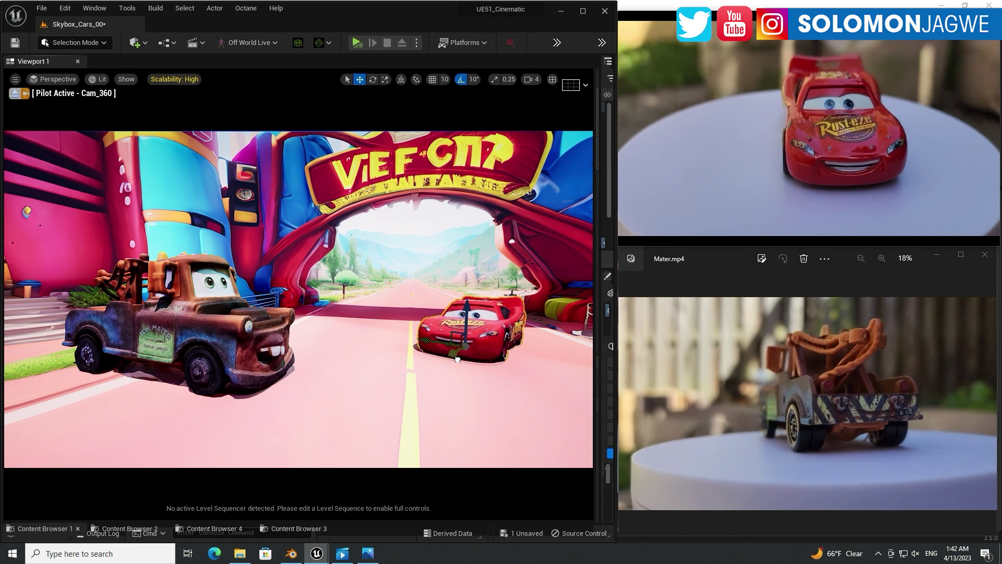
{"action": "left_click_drag", "start_coordinate": [461, 375], "coordinate": [423, 388]}
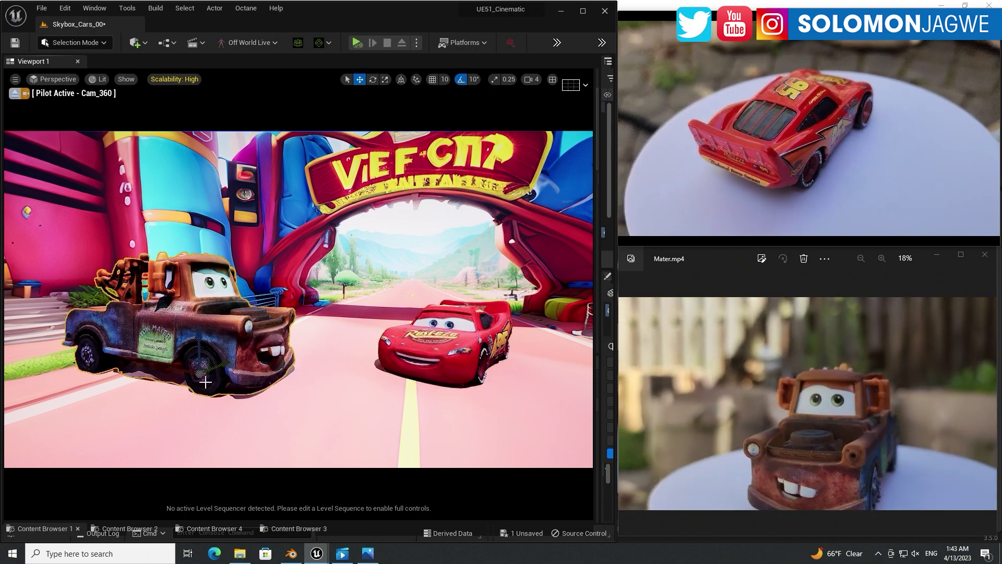
{"action": "mouse_move", "coordinate": [171, 369]}
{"action": "left_mouse_down"}
{"action": "mouse_move", "coordinate": [212, 364]}
{"action": "mouse_move", "coordinate": [182, 359]}
{"action": "left_mouse_up"}
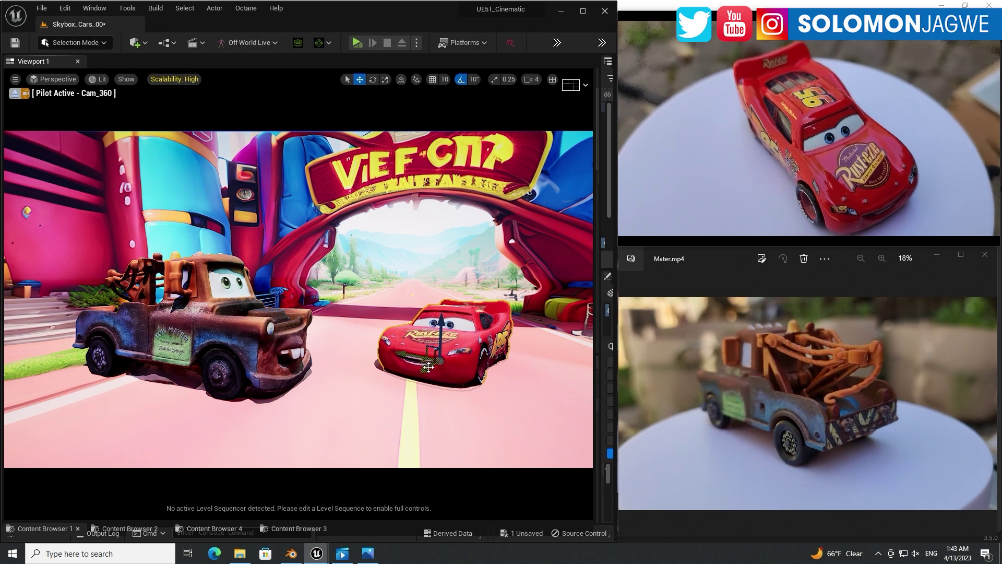
{"action": "mouse_move", "coordinate": [433, 362]}
{"action": "left_mouse_down"}
{"action": "mouse_move", "coordinate": [442, 363]}
{"action": "mouse_move", "coordinate": [430, 359]}
{"action": "left_mouse_up"}
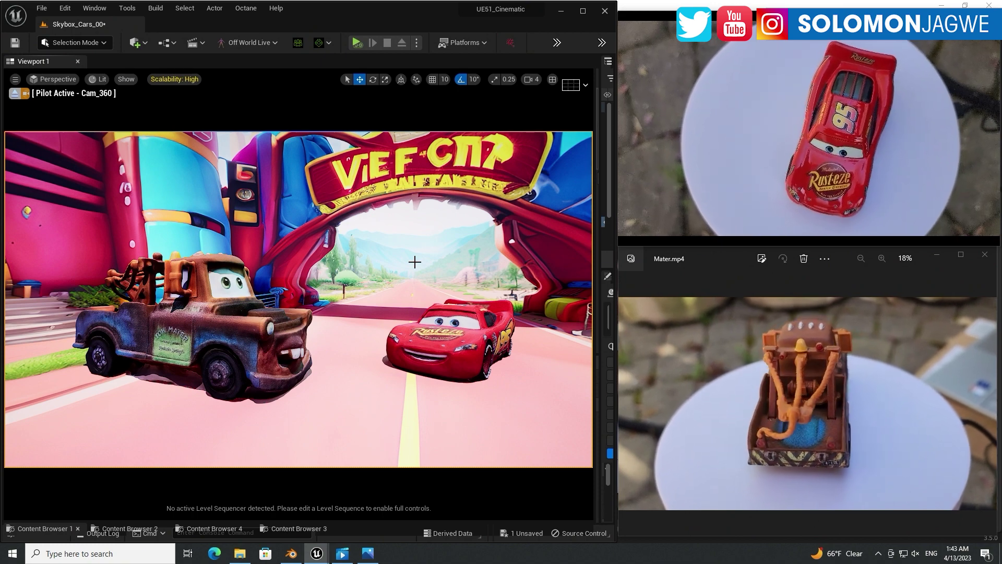
{"action": "left_click", "coordinate": [472, 346]}
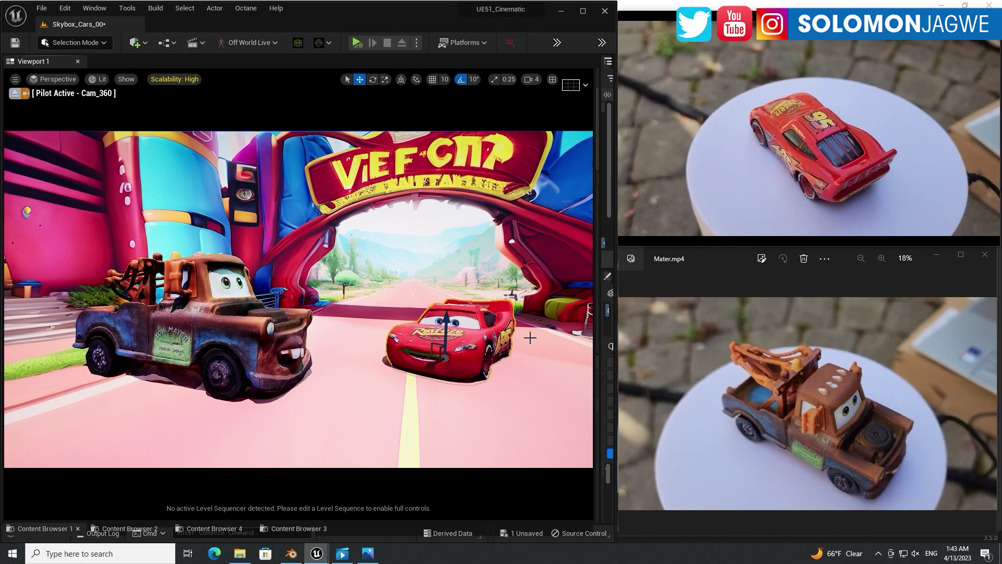
Switch to Blender for a brief look at the tow truck scan and minimize its window.
{"action": "mouse_move", "coordinate": [771, 177]}
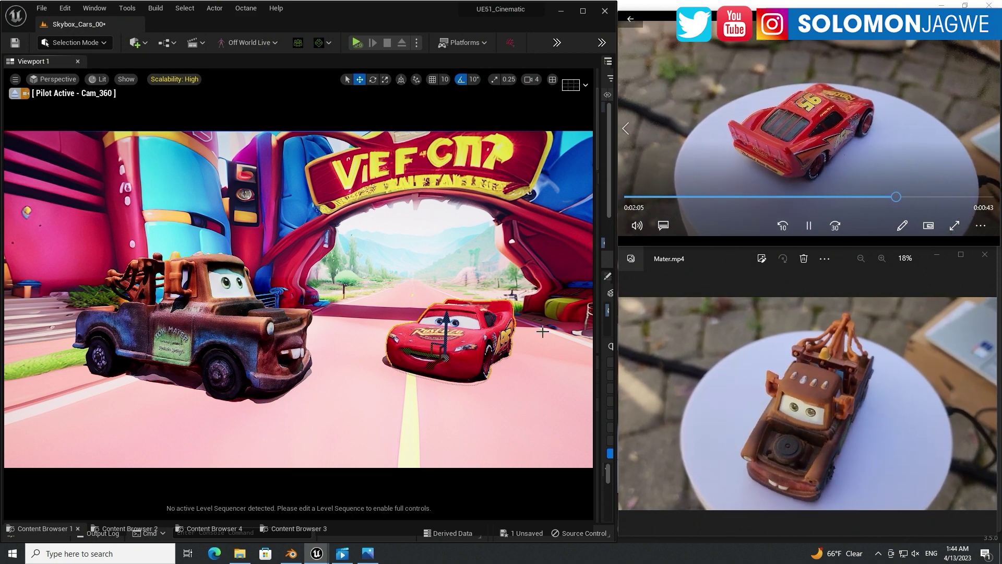
{"action": "left_click", "coordinate": [292, 554]}
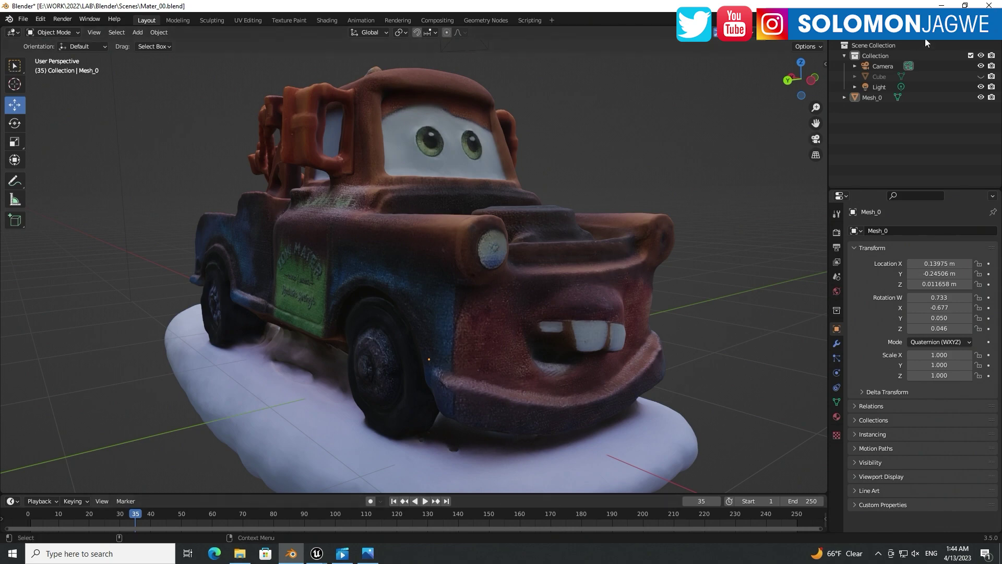
{"action": "left_click", "coordinate": [942, 6]}
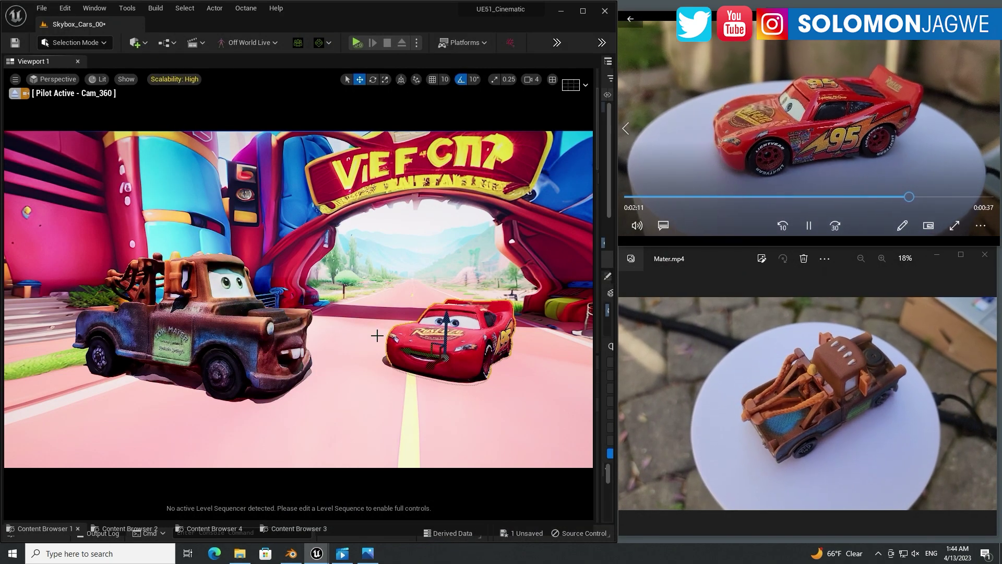
Bring the tow truck scan back up in Blender for another look and return to the Unreal Engine scene.
{"action": "left_click", "coordinate": [290, 554]}
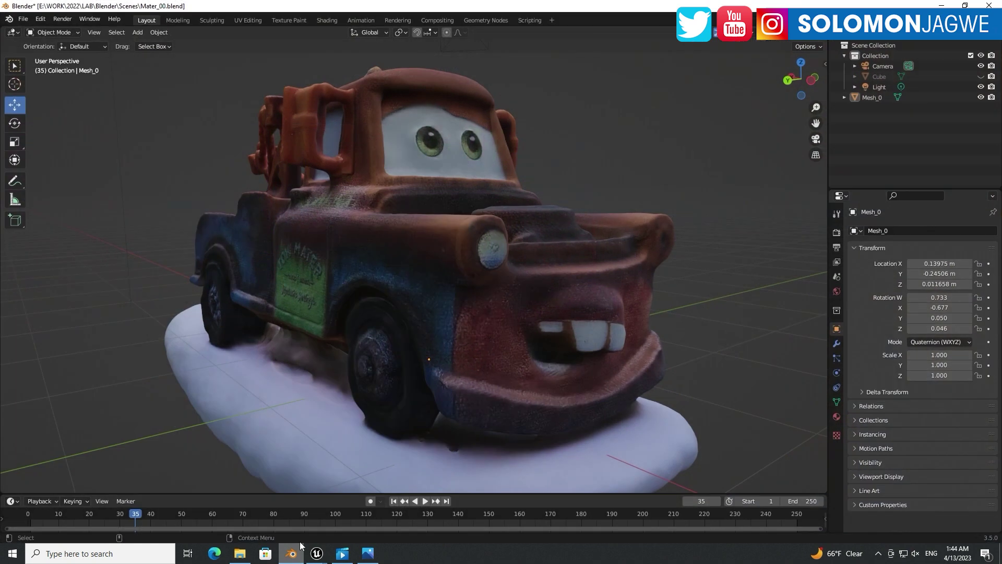
{"action": "left_click", "coordinate": [22, 19]}
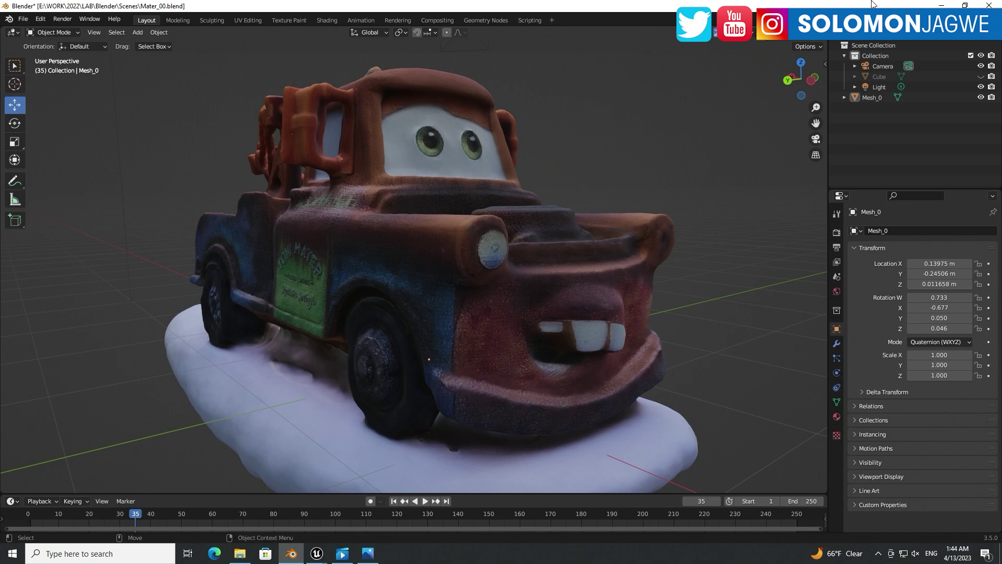
{"action": "left_click", "coordinate": [938, 5]}
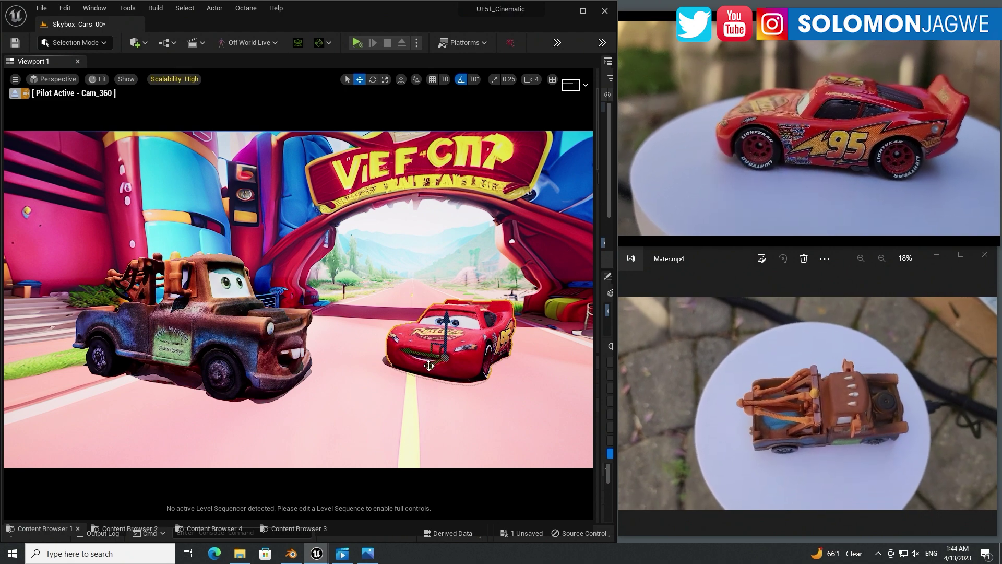
Nudge the red car toward the arch, slightly away from the centre line, and slide the tow truck forward toward it.
{"action": "left_click_drag", "start_coordinate": [429, 365], "coordinate": [438, 399]}
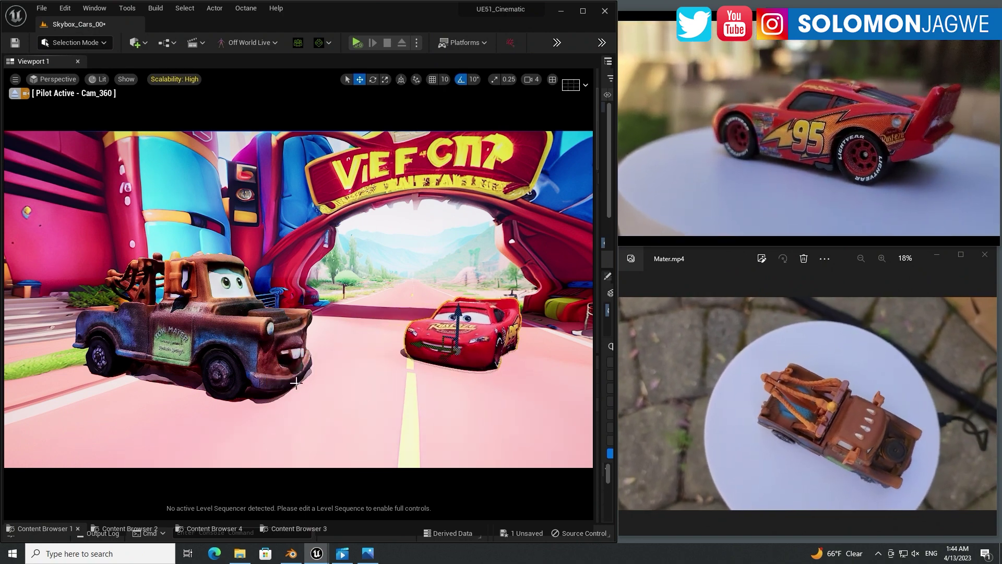
{"action": "left_click_drag", "start_coordinate": [189, 372], "coordinate": [213, 375]}
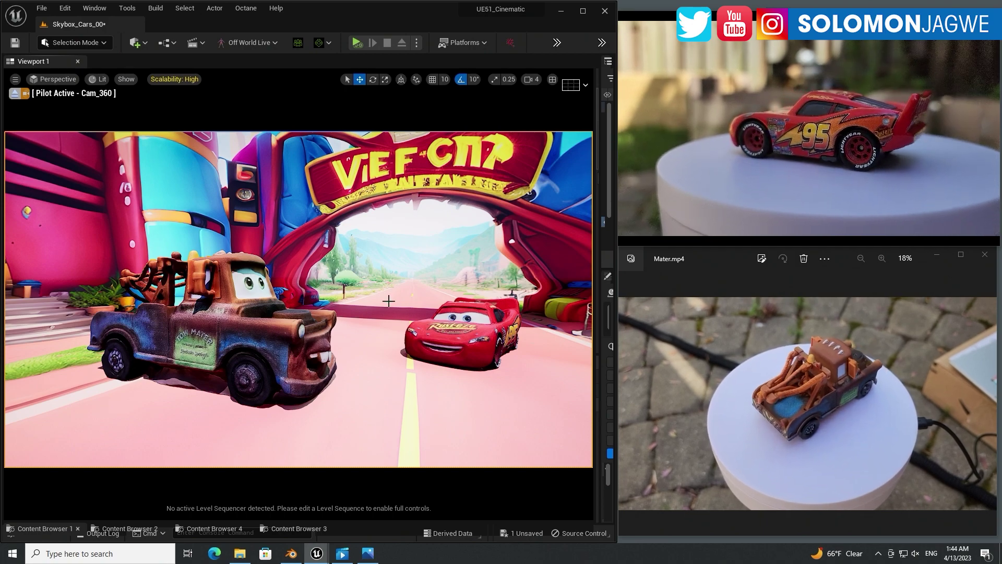
{"action": "right_click_drag", "start_coordinate": [389, 300], "coordinate": [605, 292]}
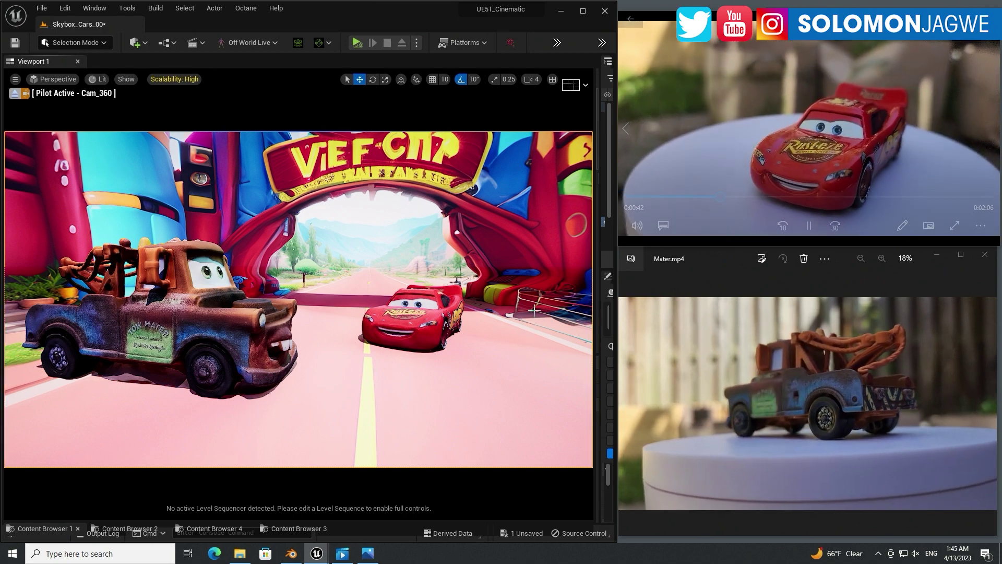
{"action": "right_click_drag", "start_coordinate": [508, 320], "coordinate": [471, 319]}
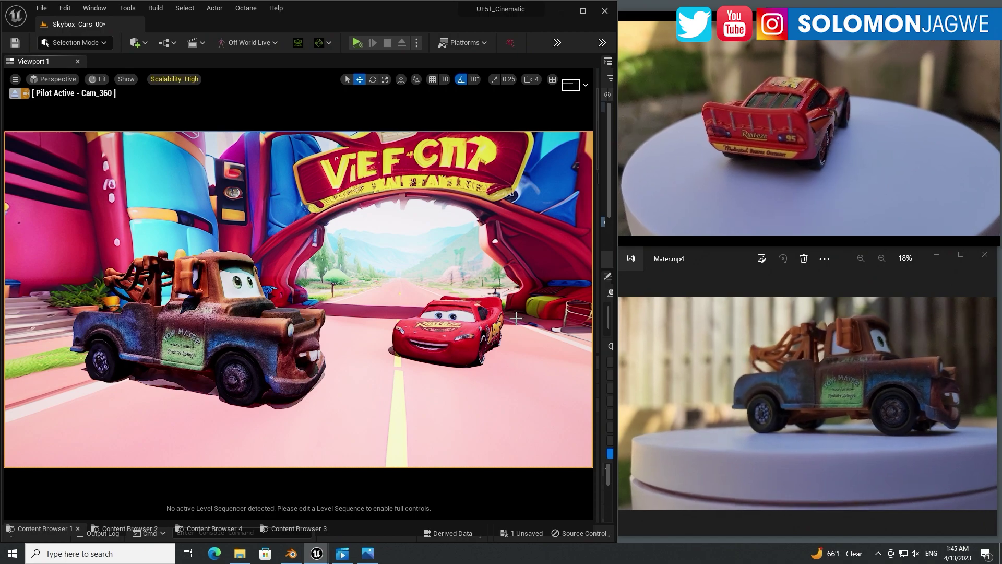